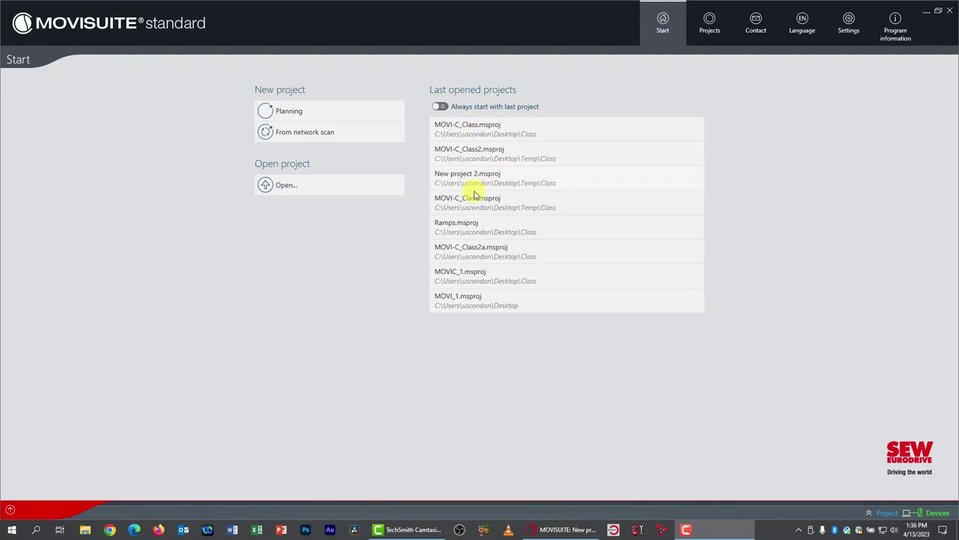
Step: Open MOVI-C_Class.msproj from the Desktop\Class folder
left_click(277, 186)
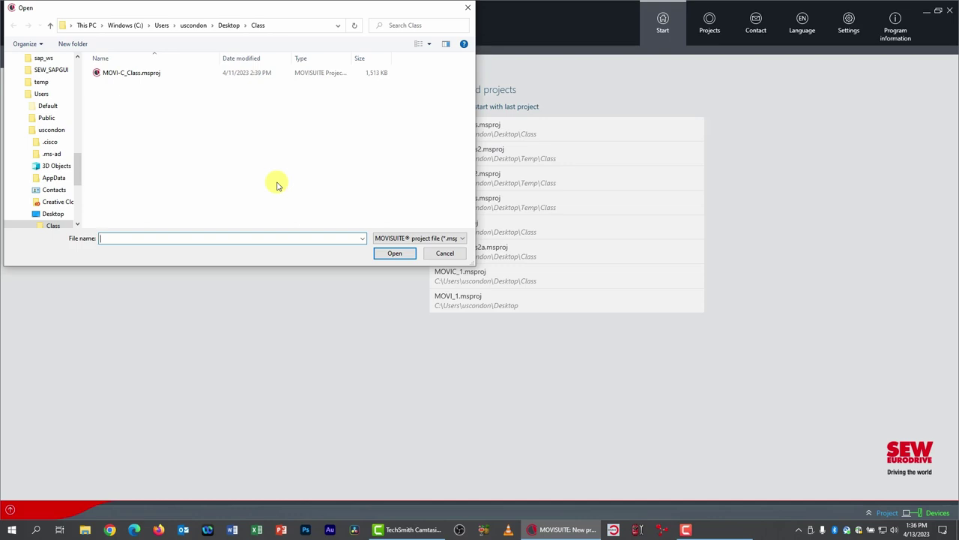
double_click(126, 75)
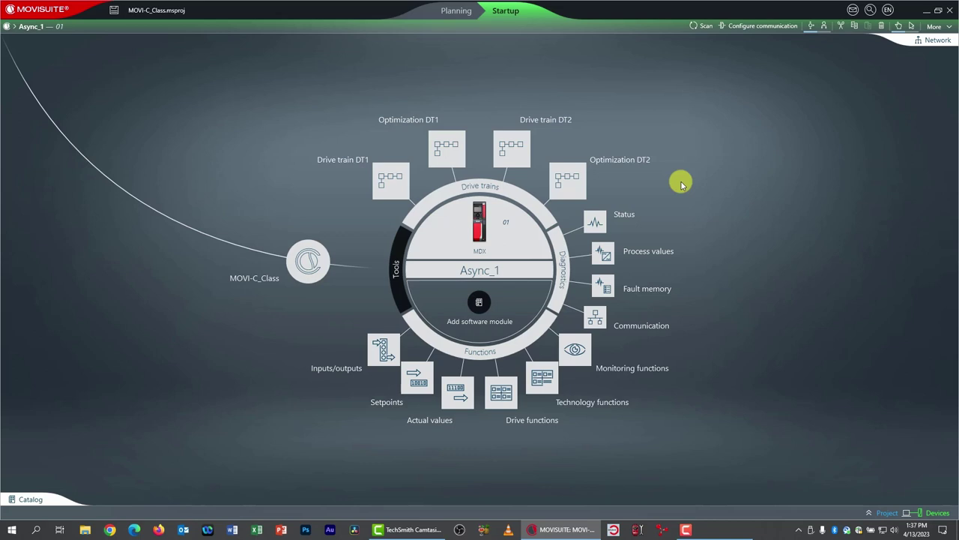
Step: Go to the Async_1 drive's Basic settings page 2.3.1 Reset device parameters
left_click(522, 227)
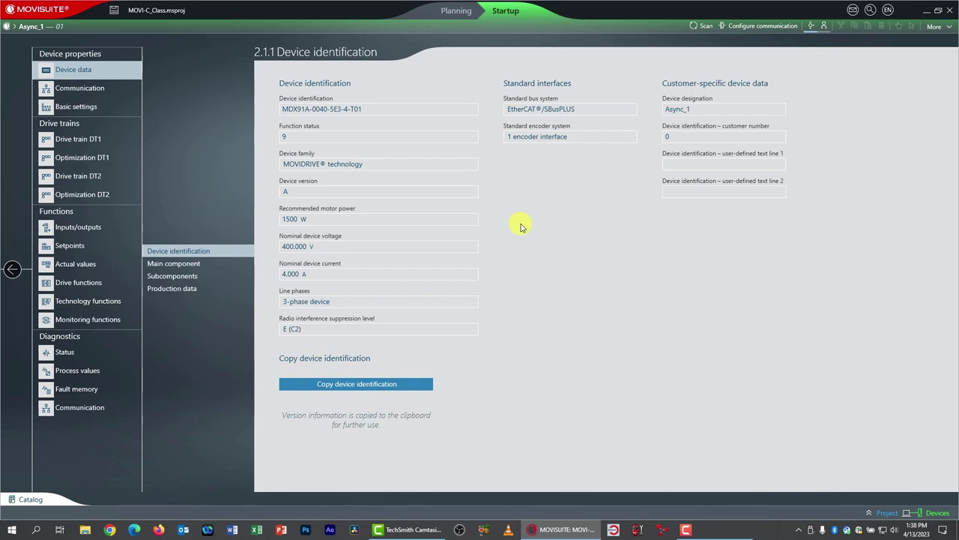
left_click(83, 108)
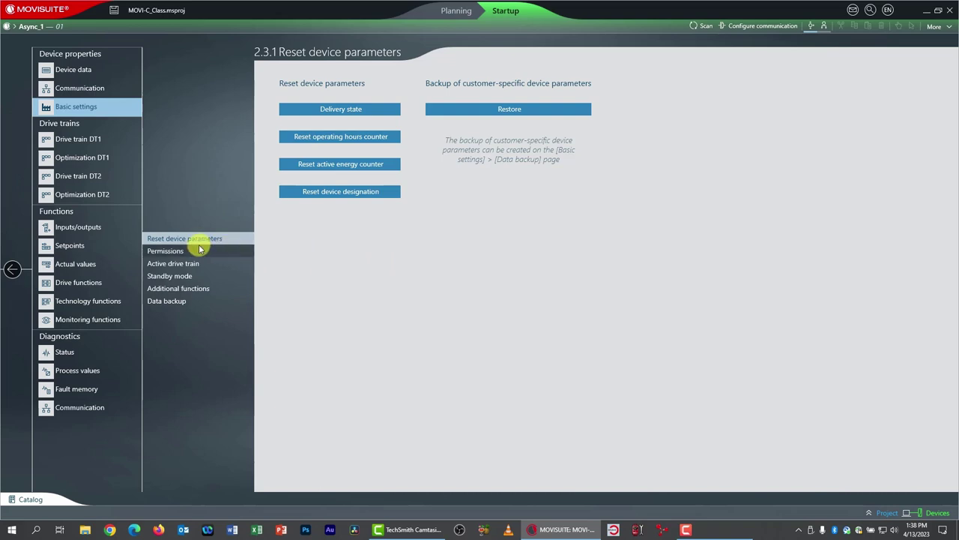
Step: Reset Async_1 to its delivery state, confirm, and close the completed report
left_click(352, 111)
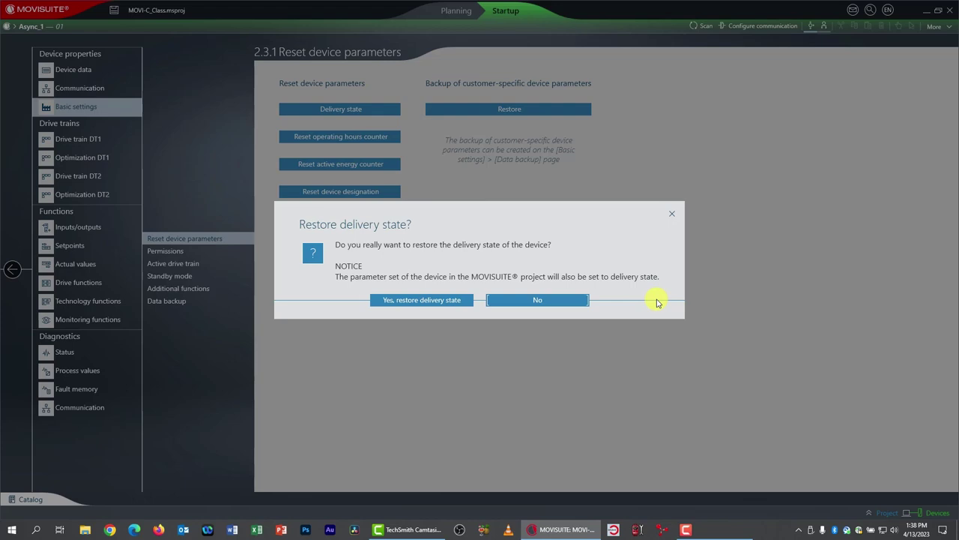
left_click(443, 299)
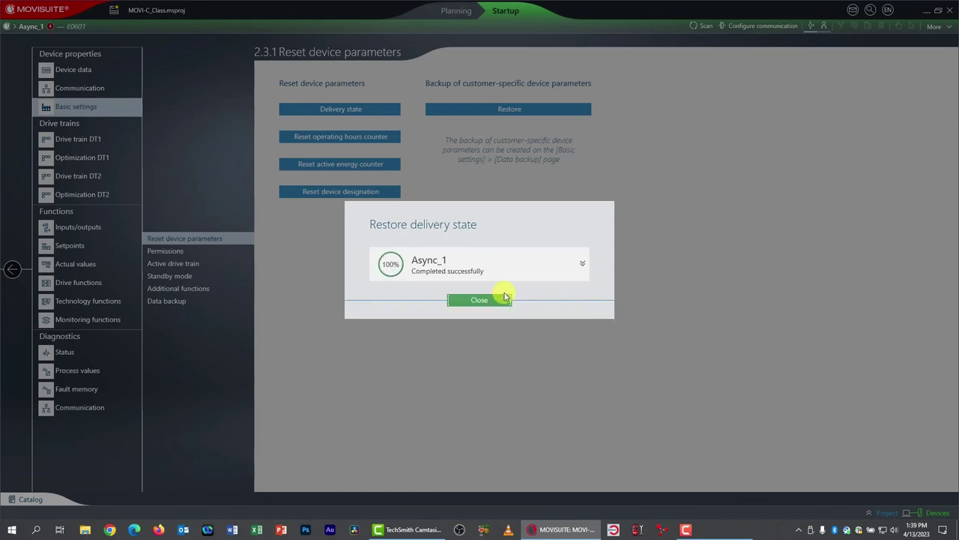
left_click(477, 300)
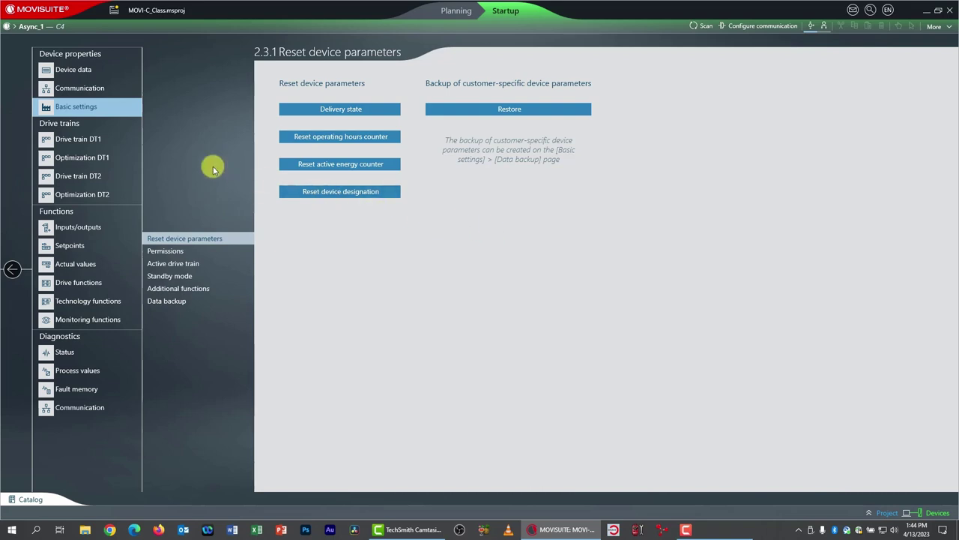
Step: Go to the Drive train DT1 configuration page
left_click(97, 140)
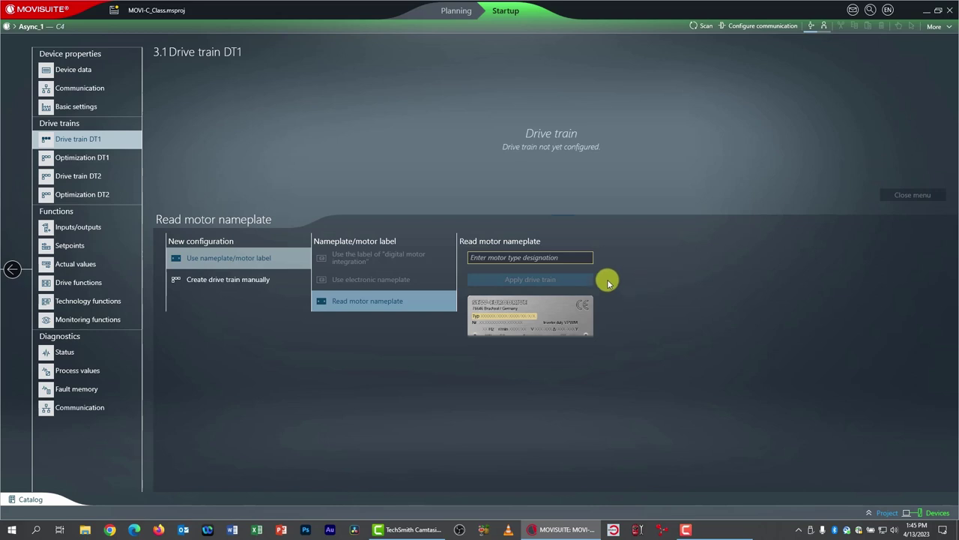
Step: Enter DRN80M4/BE1/AS7W as the motor type designation
left_click(570, 259)
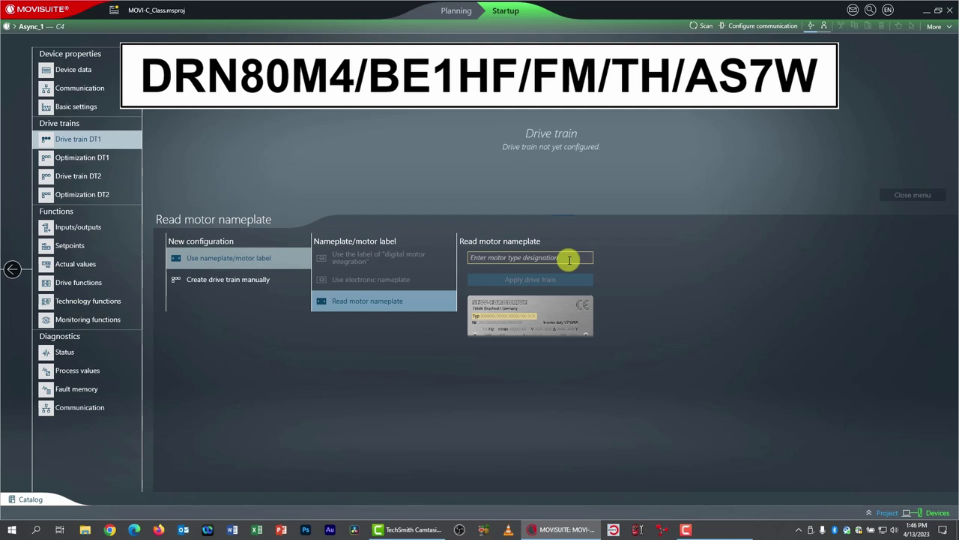
type("DRN80M4/BE")
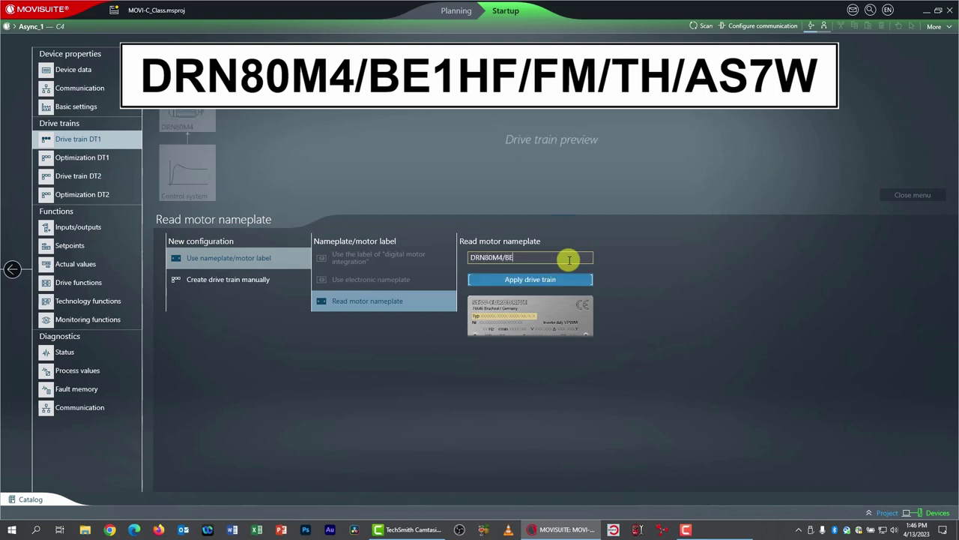
type("1/AS7W")
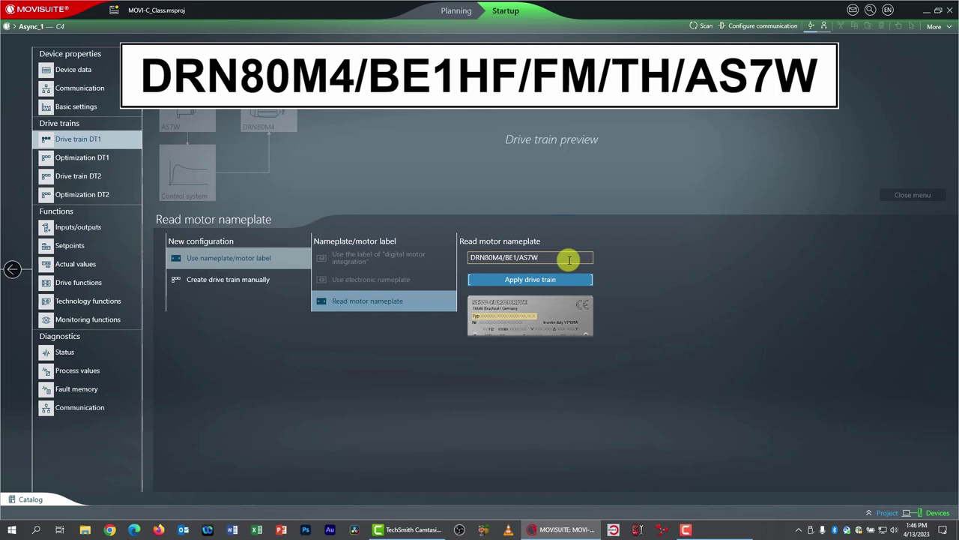
Step: Build the DT1 drive train from the motor type and set the motor frequency to 60 Hz
left_click(524, 278)
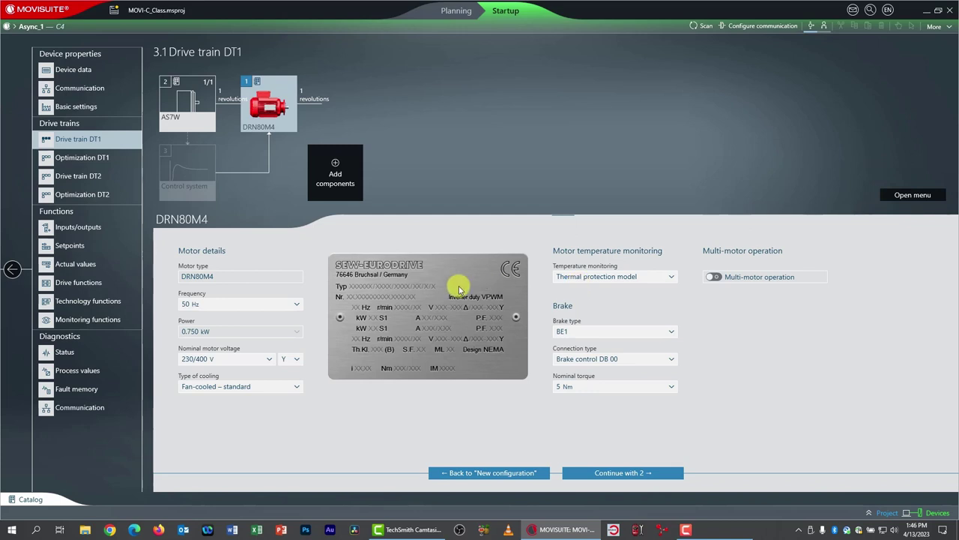
left_click(297, 308)
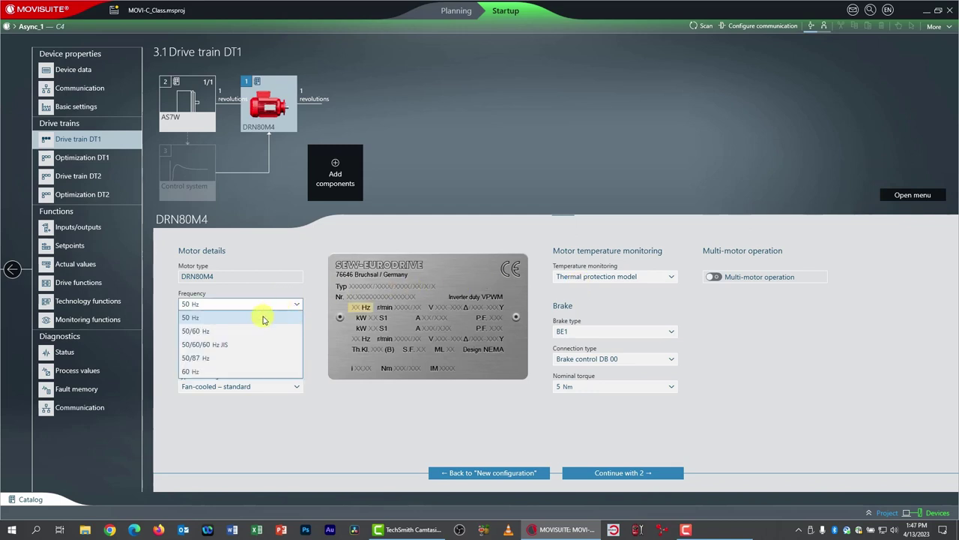
left_click(215, 371)
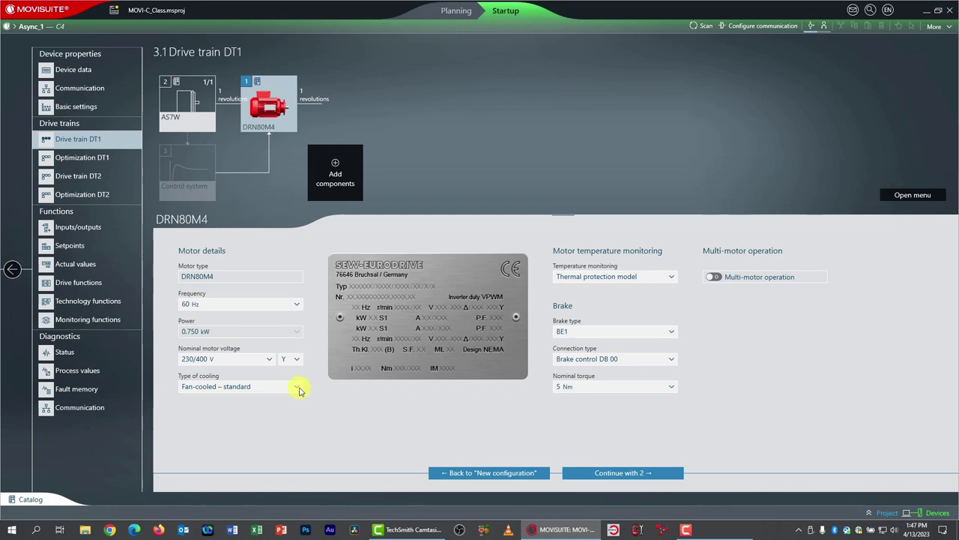
Step: Choose 230/460 V as the nominal motor voltage
left_click(271, 361)
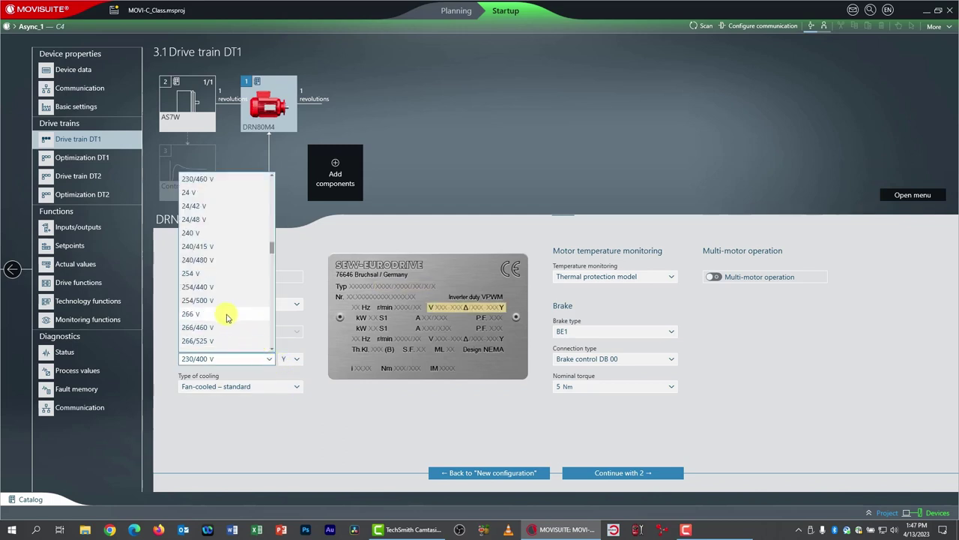
scroll(226, 316, "up", 3)
scroll(225, 315, "down", 3)
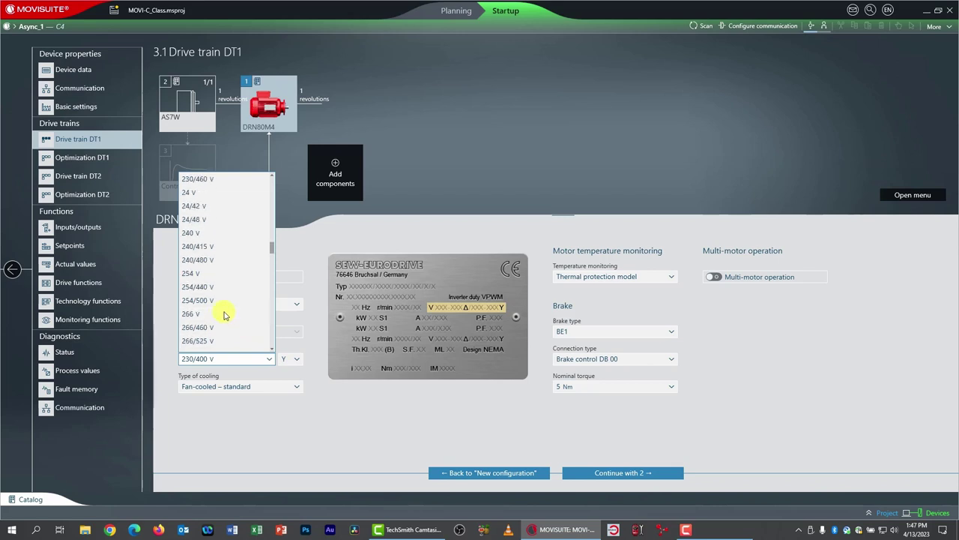
scroll(225, 315, "up", 3)
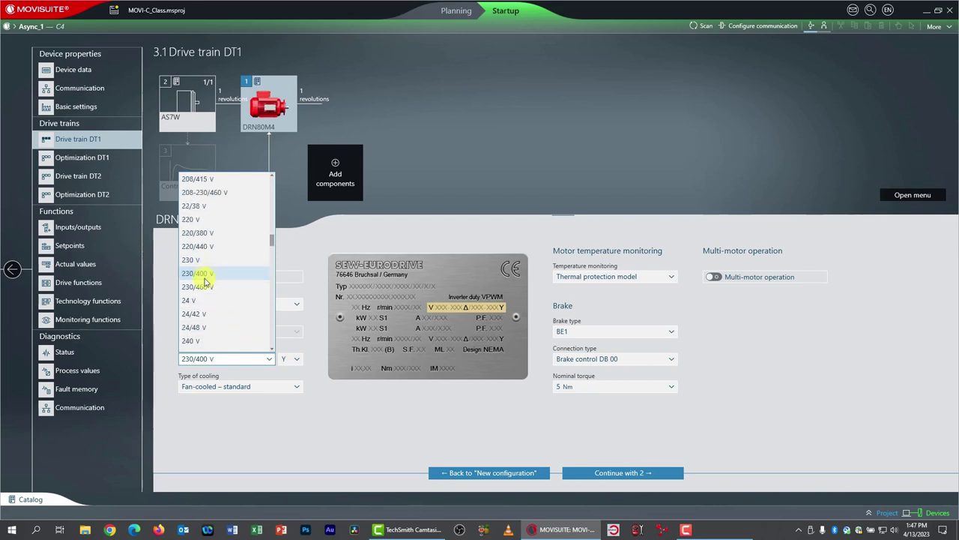
left_click(206, 287)
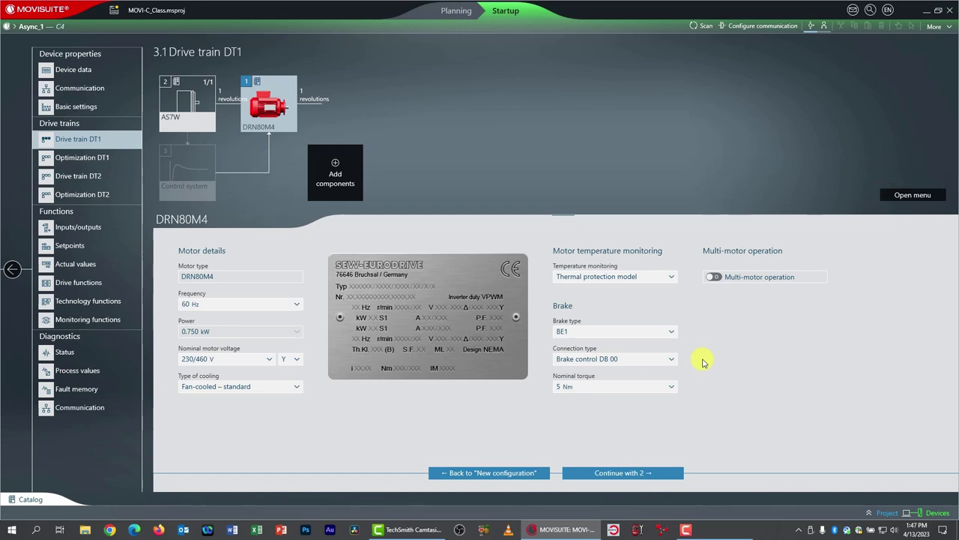
Step: Continue to step 2, the AS7W encoder settings of DT1
left_click(613, 470)
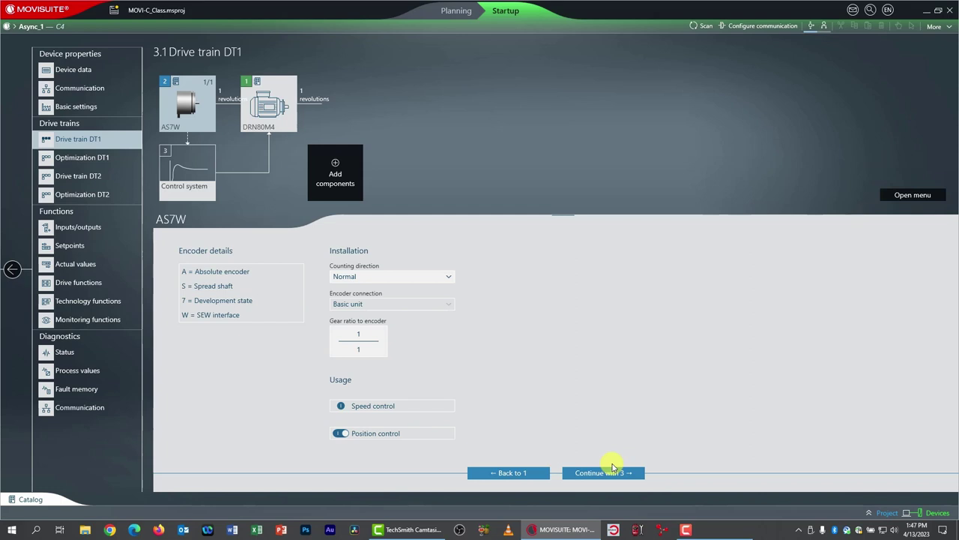
Step: Continue to step 3, the control system settings, and select V/f control mode
left_click(612, 468)
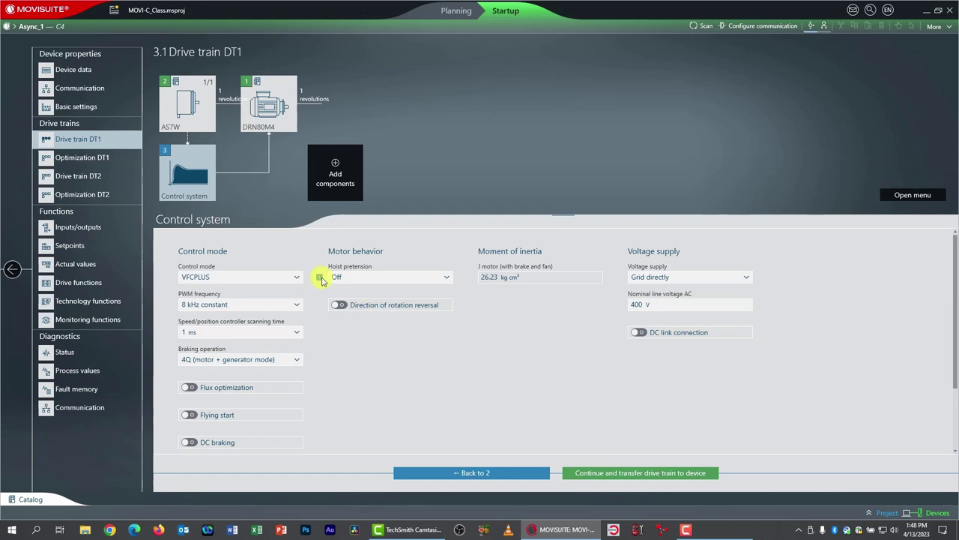
left_click(297, 276)
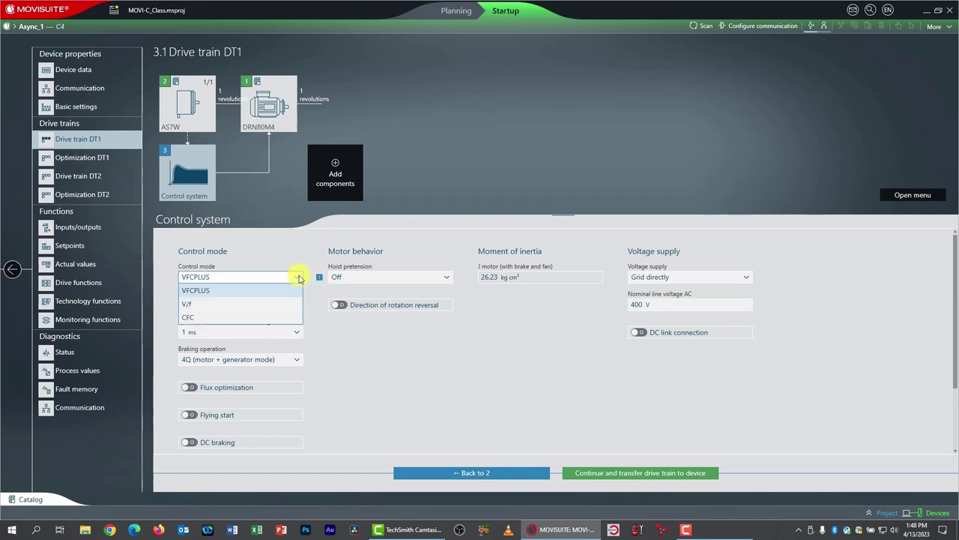
left_click(194, 305)
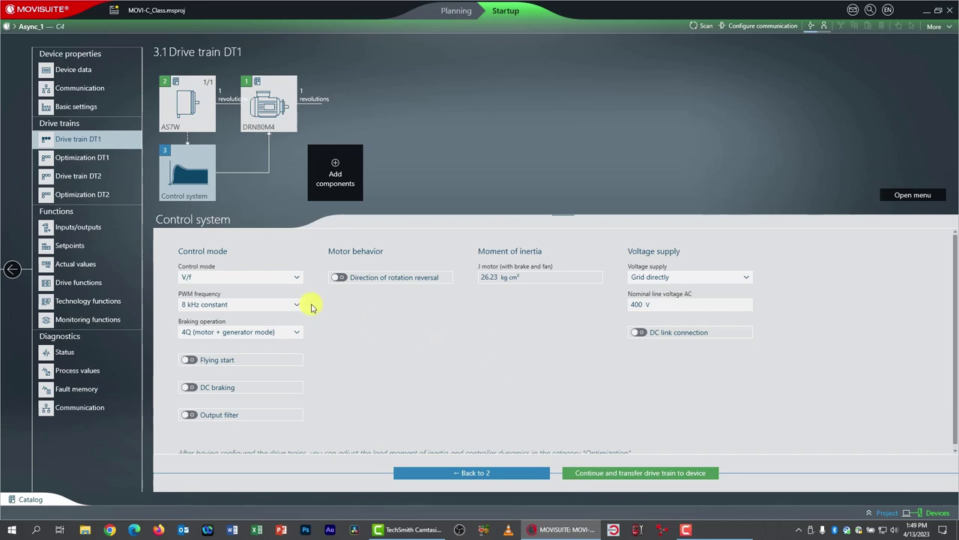
Step: Choose 16 kHz constant PWM and change nominal line voltage AC from 400 to 460 V
left_click(295, 305)
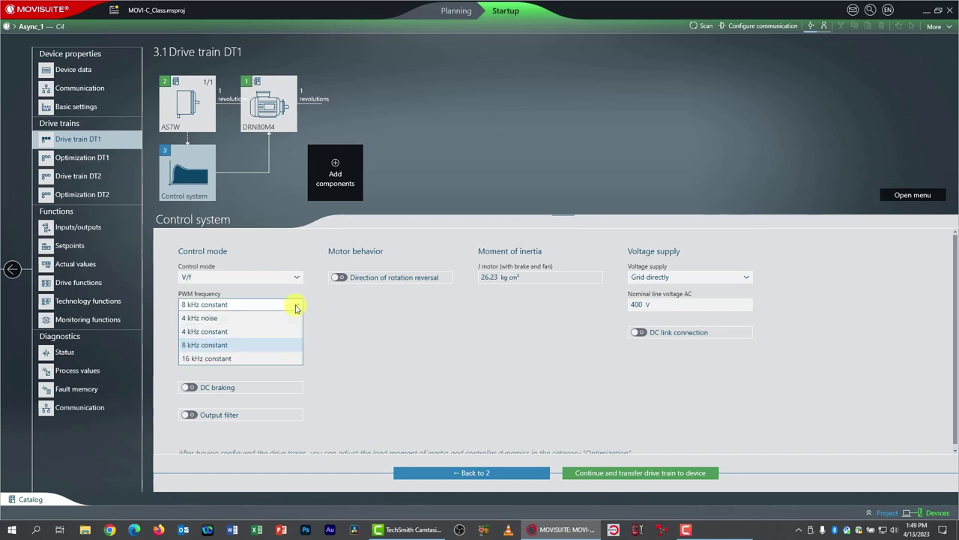
left_click(216, 358)
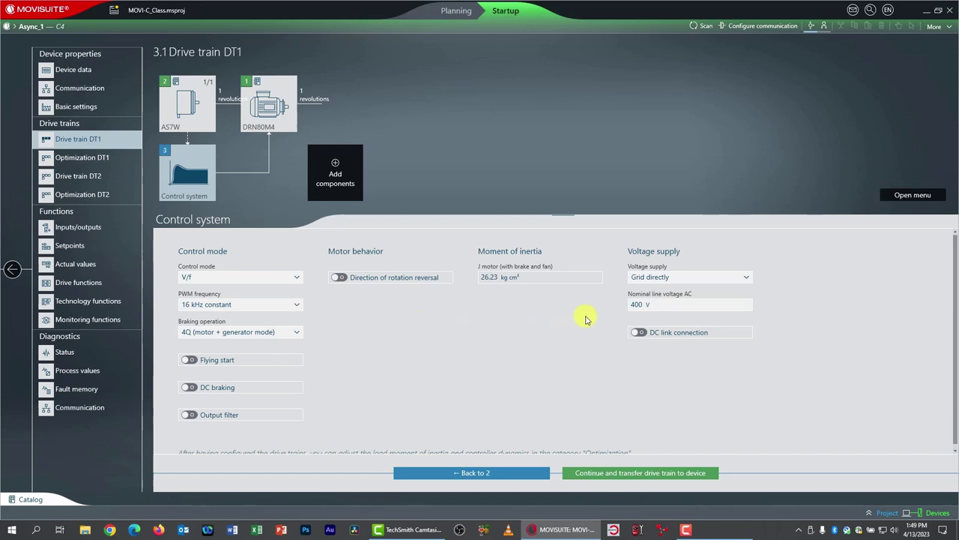
left_click(637, 305)
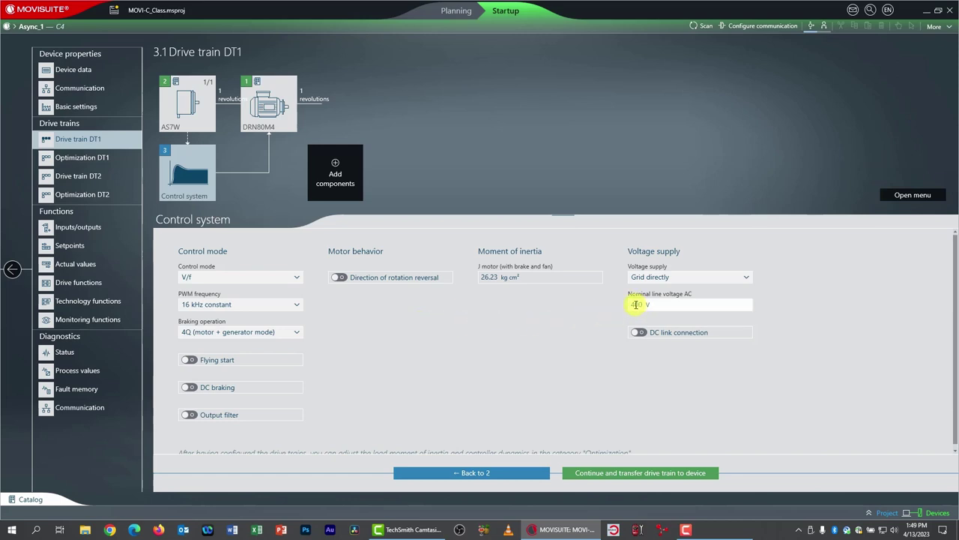
left_click(637, 305)
key("Delete")
type("6")
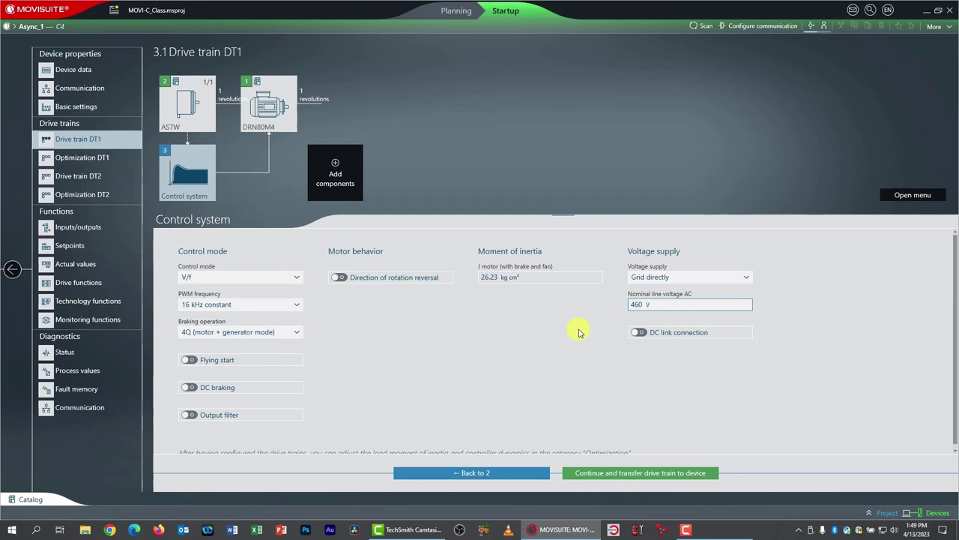
left_click(794, 305)
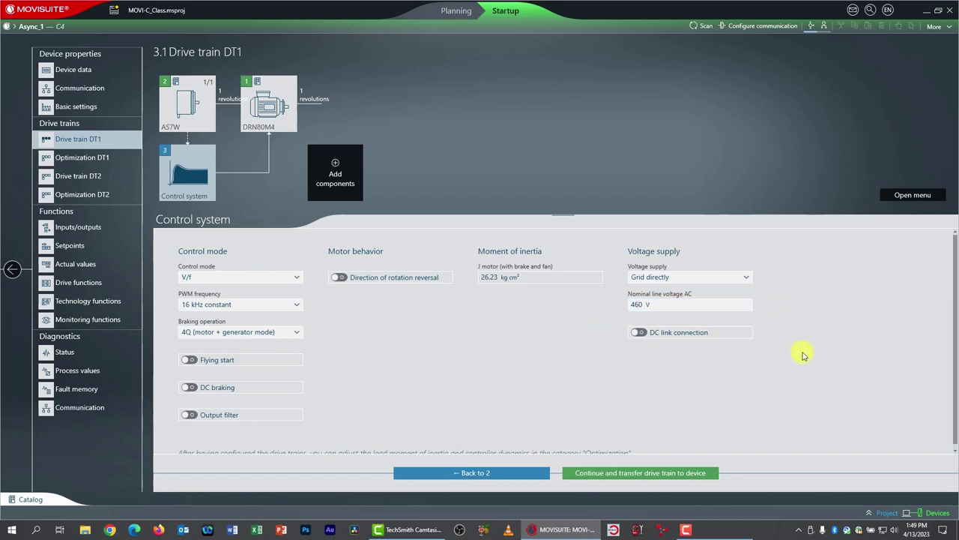
Step: Transfer drive train DT1 to the device, confirming activation of startup state
left_click(619, 474)
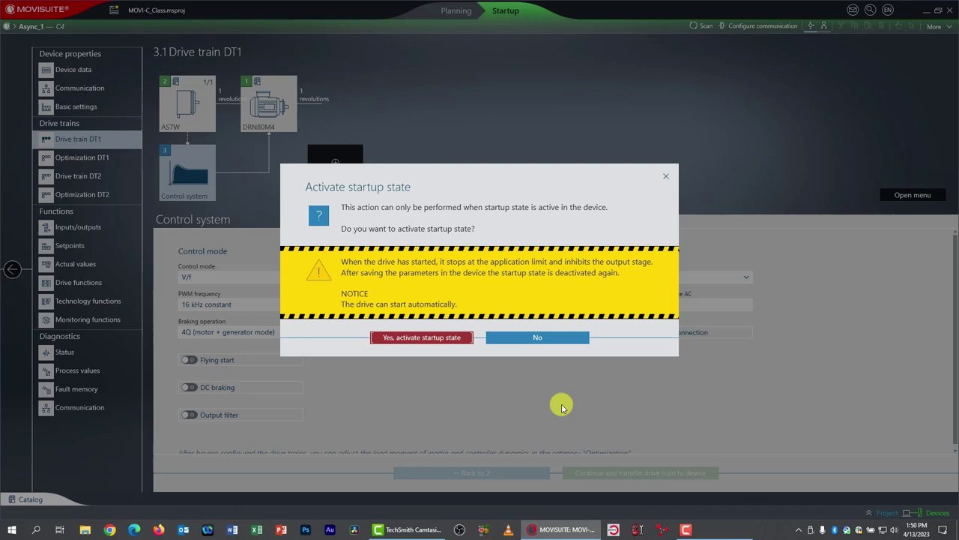
left_click(414, 338)
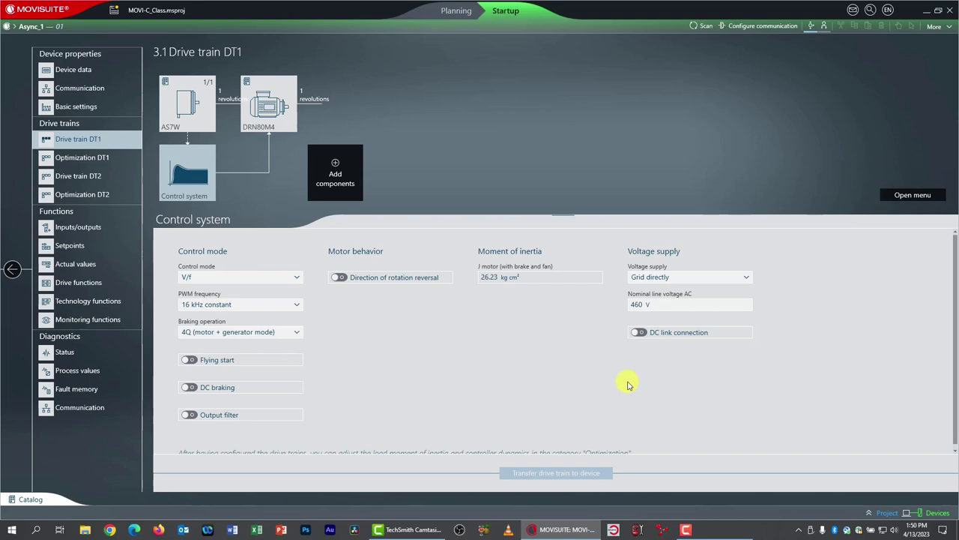
Step: On Monitoring functions > Limit values, set DT1 Positive speed to 1800 rev/min
left_click(99, 319)
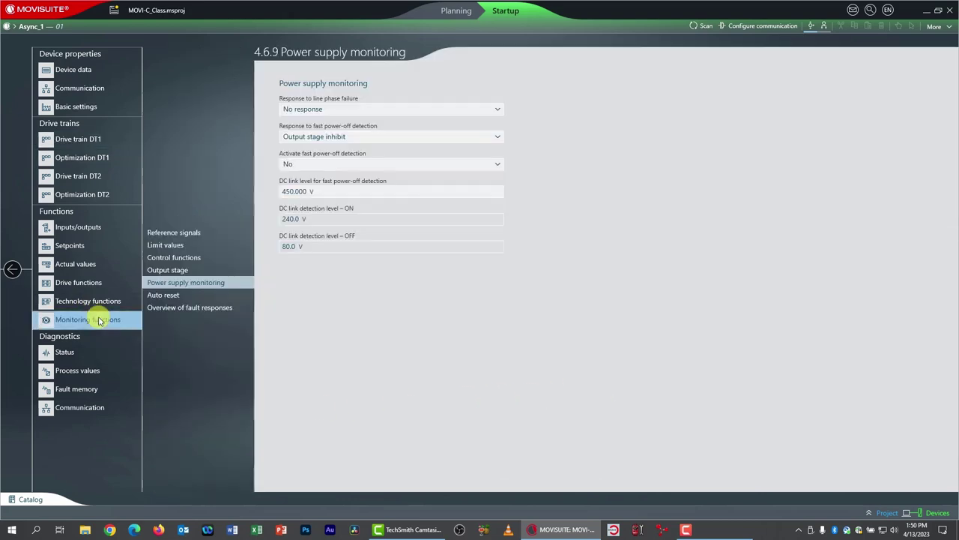
left_click(171, 246)
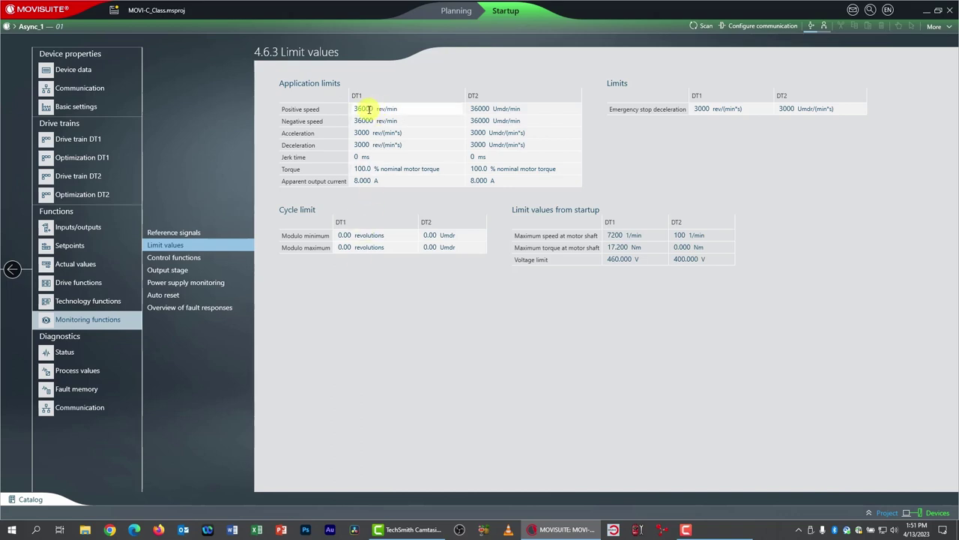
mouse_move(373, 109)
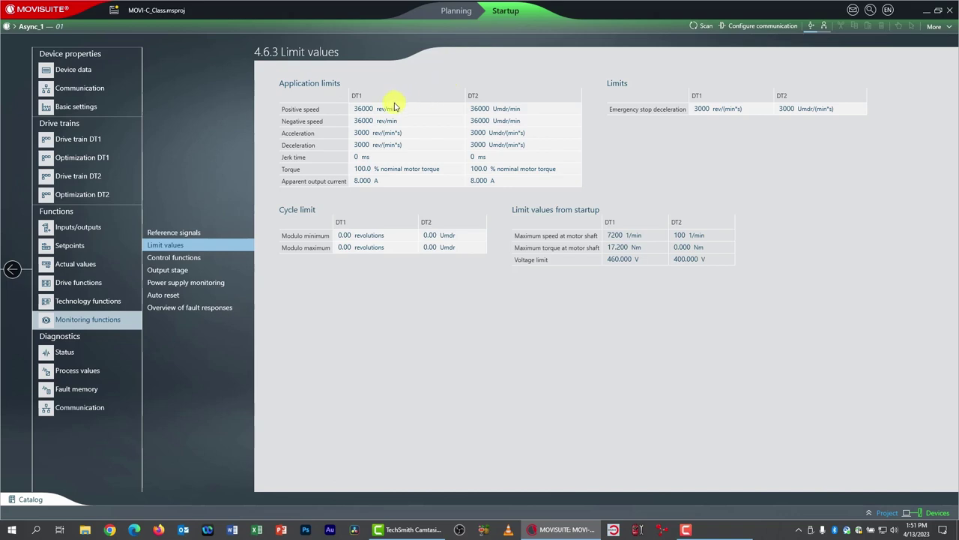
left_click(365, 108)
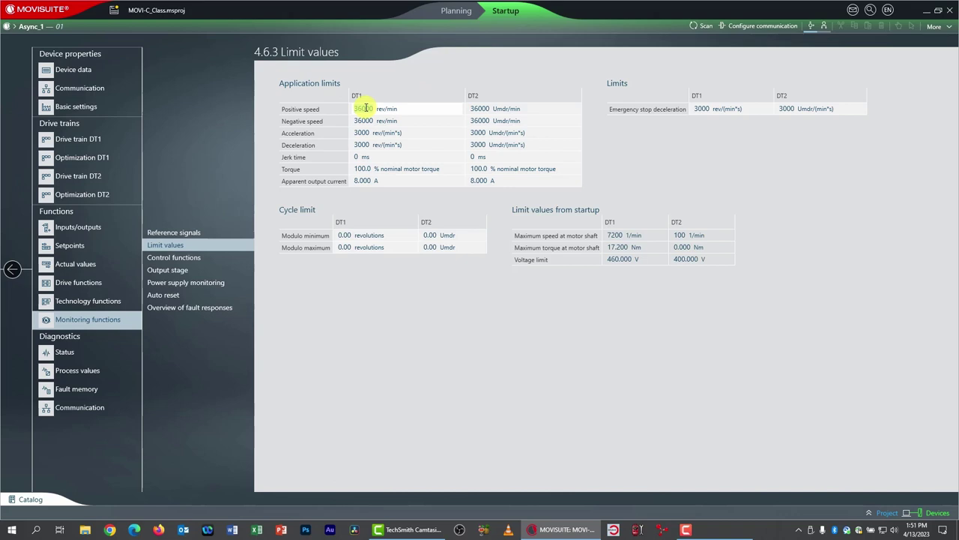
type("1800")
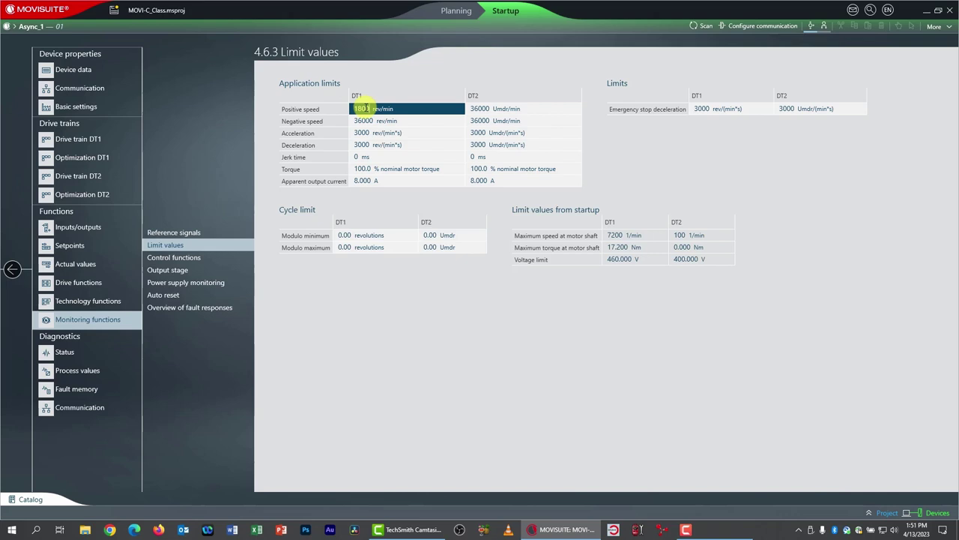
left_click(362, 108)
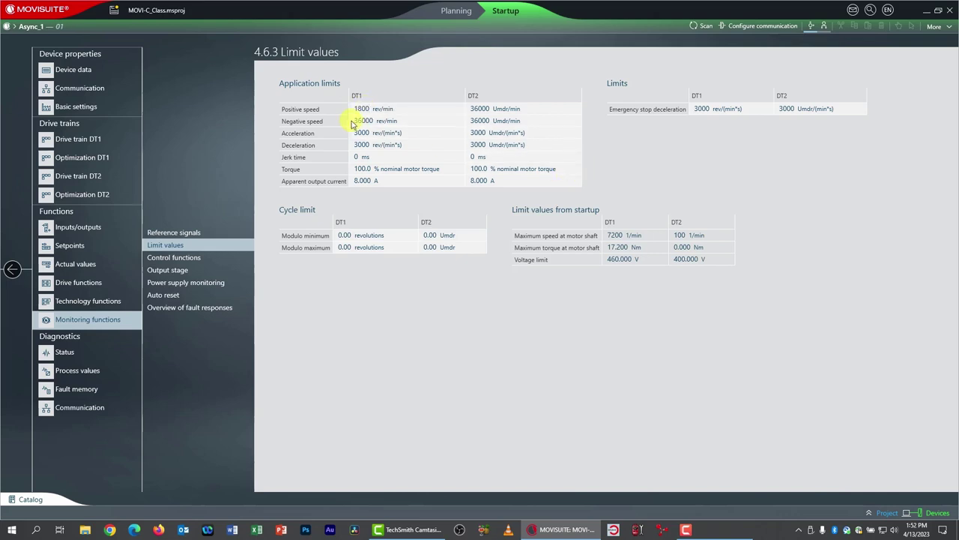
Step: Set DT1 Negative speed to 1800 rev/min as well
left_click(365, 120)
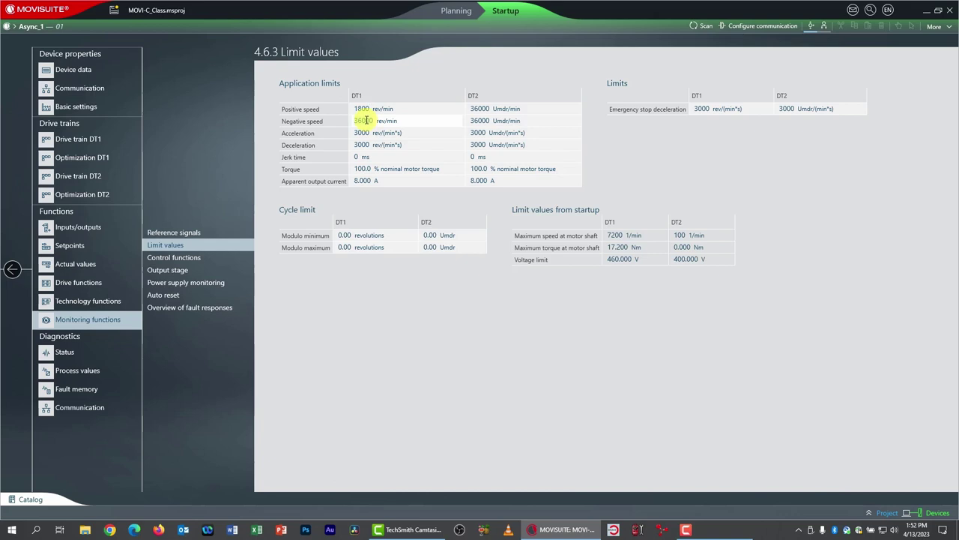
key("Return")
type("1800")
left_click(362, 120)
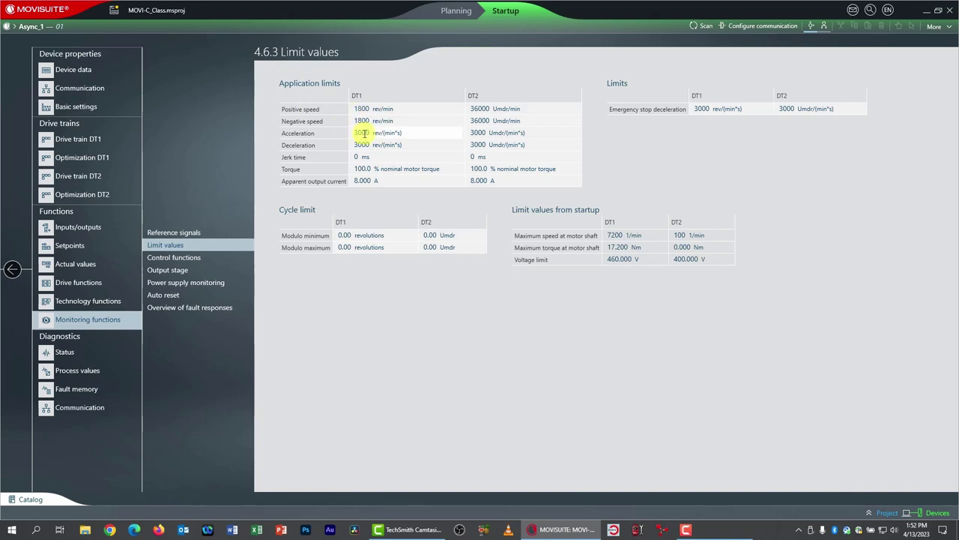
Step: Change DT1 Acceleration and Deceleration from 3000 to 7200 rev/(min*s)
left_click(363, 133)
type("7200")
key("Return")
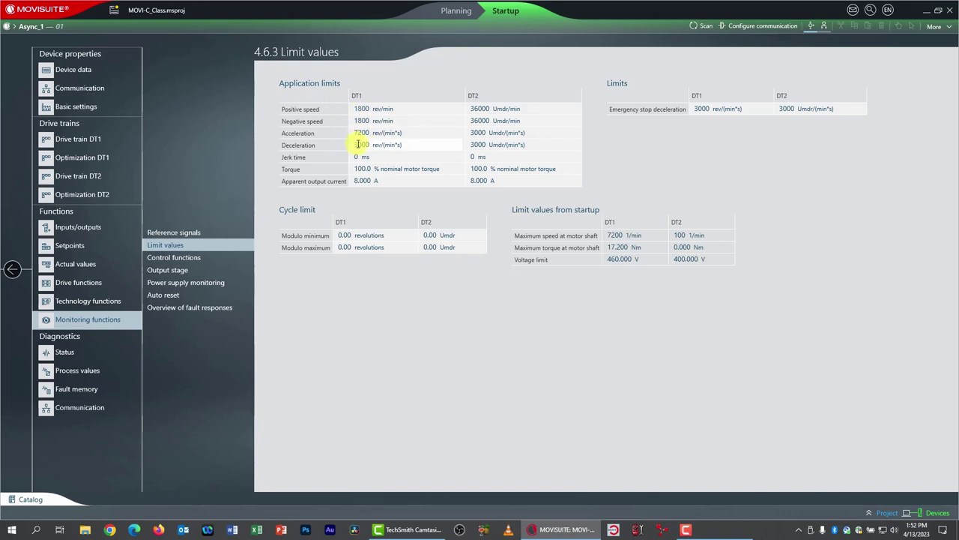
left_click(358, 144)
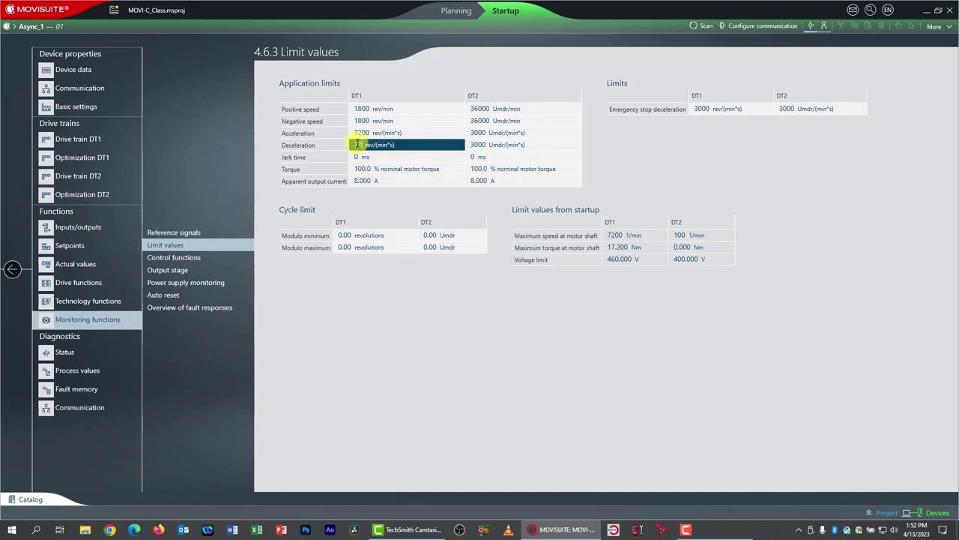
type("7200")
key("Return")
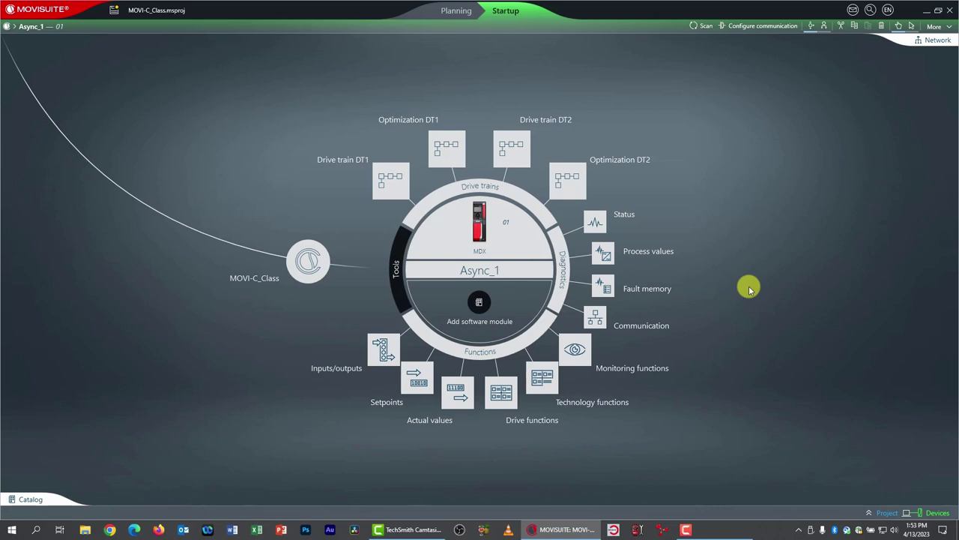
Step: Open Manual mode for Async_1 from the Tools segment of the device wheel
left_click(396, 271)
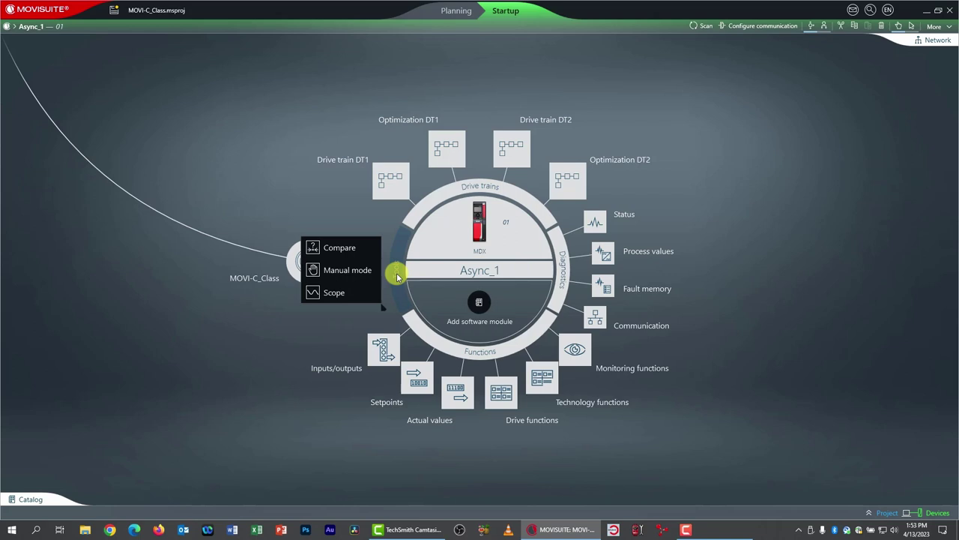
left_click(352, 275)
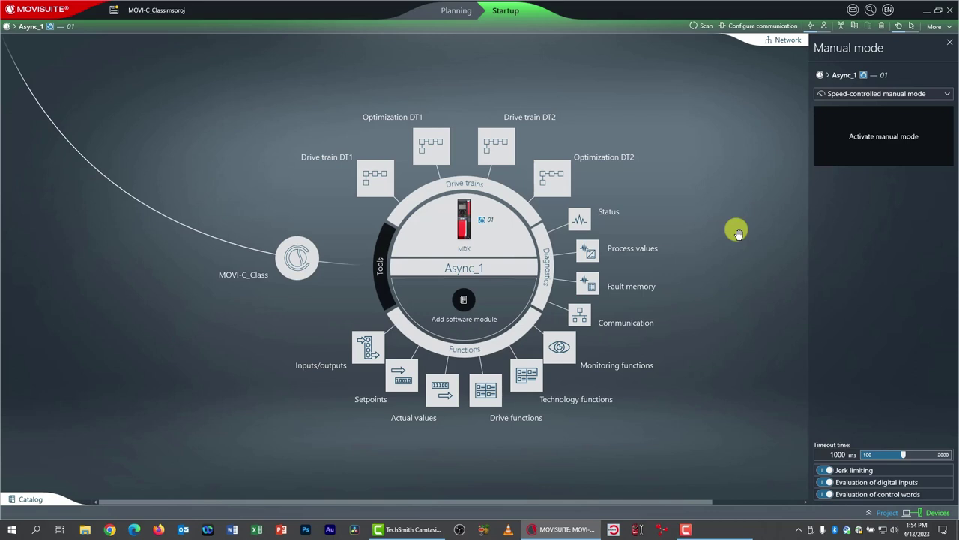
Step: Activate speed-controlled manual mode on Async_1, enabling the output stage at 0 rev/min
left_click(874, 135)
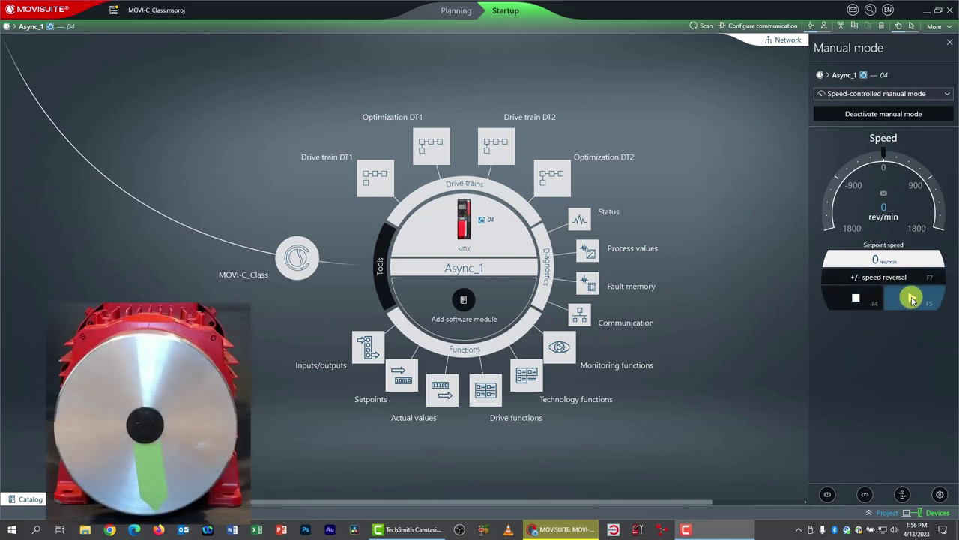
Step: Start the motor and adjust its manual-mode setpoint speed up and back down
left_click(915, 302)
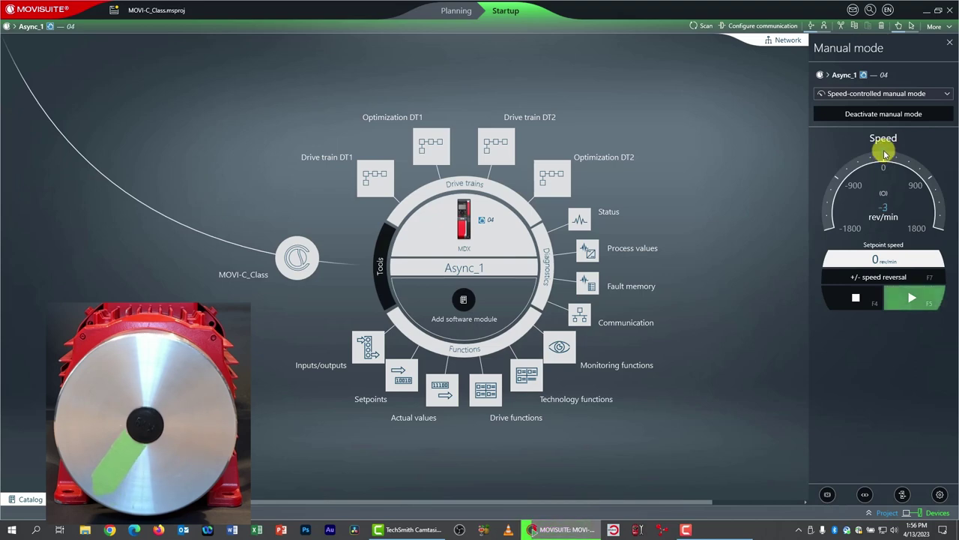
left_click_drag(885, 154, 912, 174)
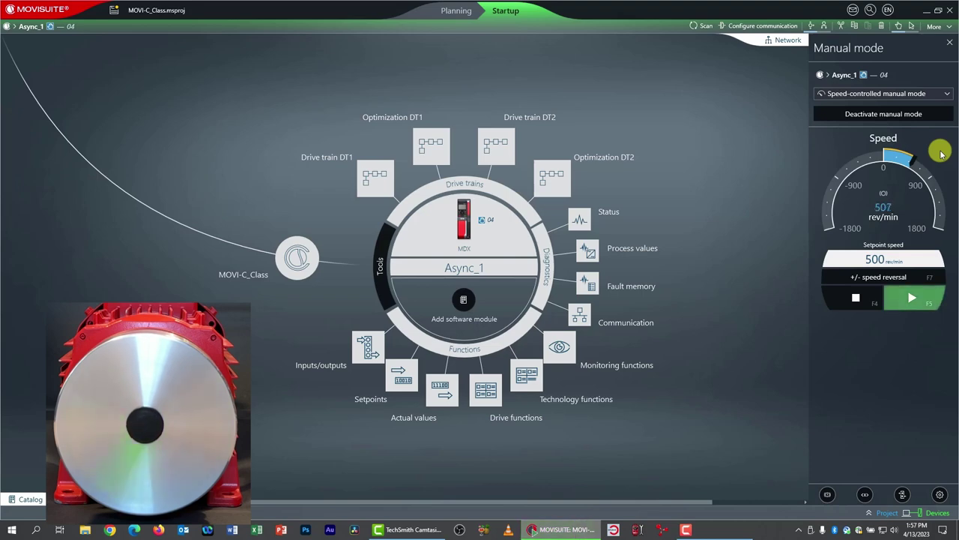
mouse_move(922, 156)
left_mouse_down()
mouse_move(863, 150)
mouse_move(856, 156)
mouse_move(870, 163)
mouse_move(857, 159)
mouse_move(839, 177)
mouse_move(884, 153)
mouse_move(917, 172)
left_mouse_up()
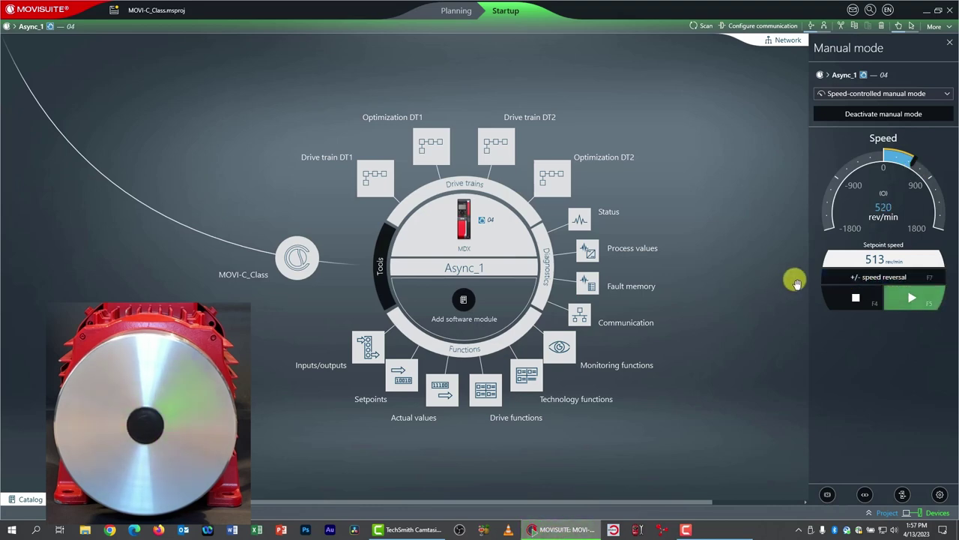
Step: Reverse the motor and back, then stop and restart it at 513 rev/min
left_click(852, 277)
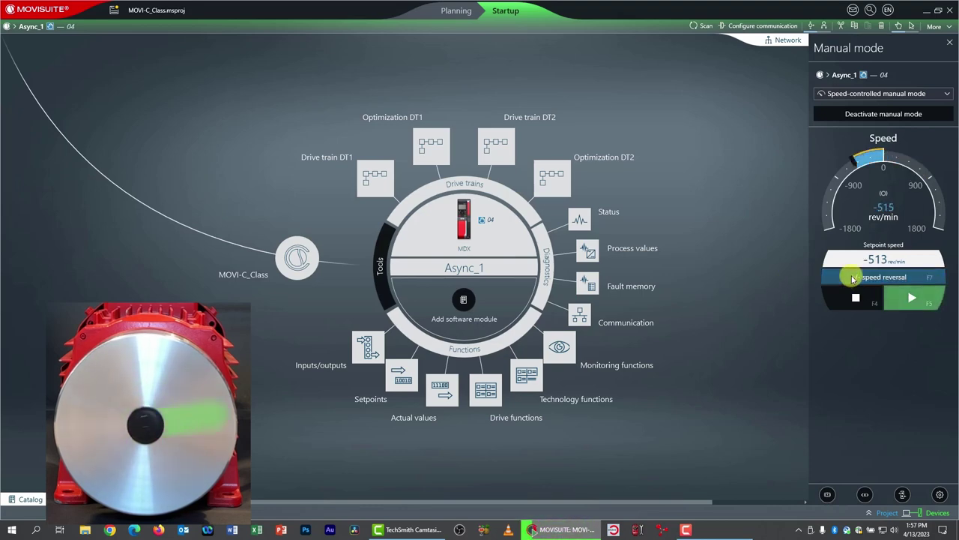
left_click(853, 277)
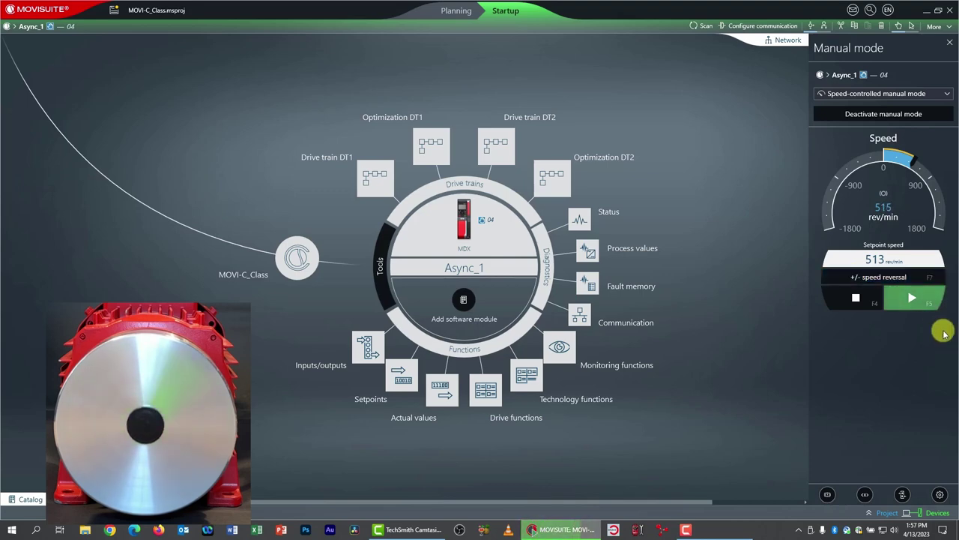
left_click(859, 301)
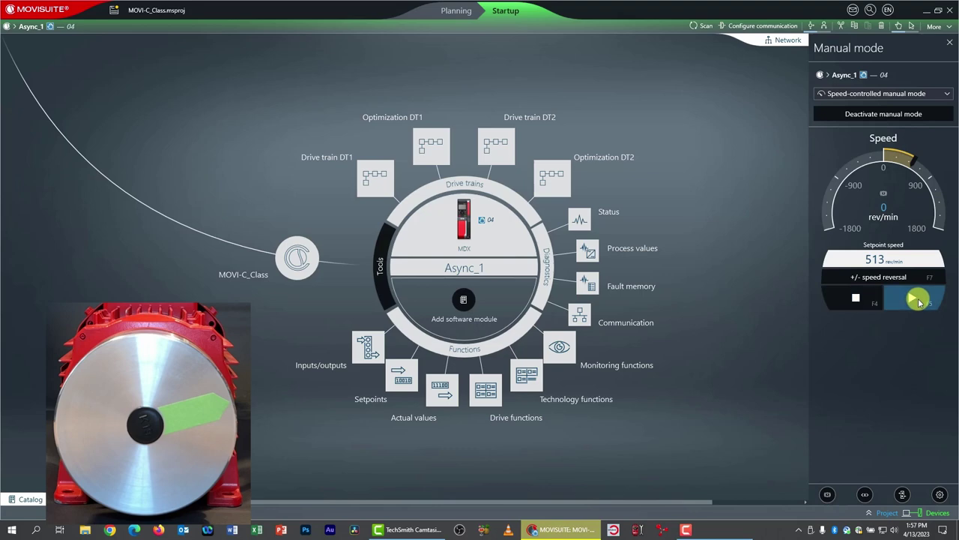
left_click(920, 301)
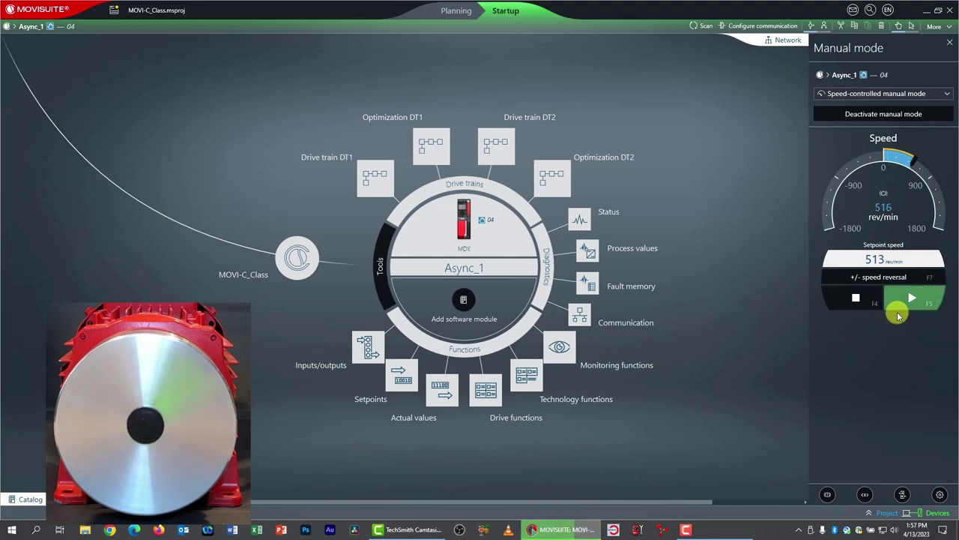
Step: Set the setpoint to 750 rev/min, reverse to -750, then stop the motor
double_click(875, 260)
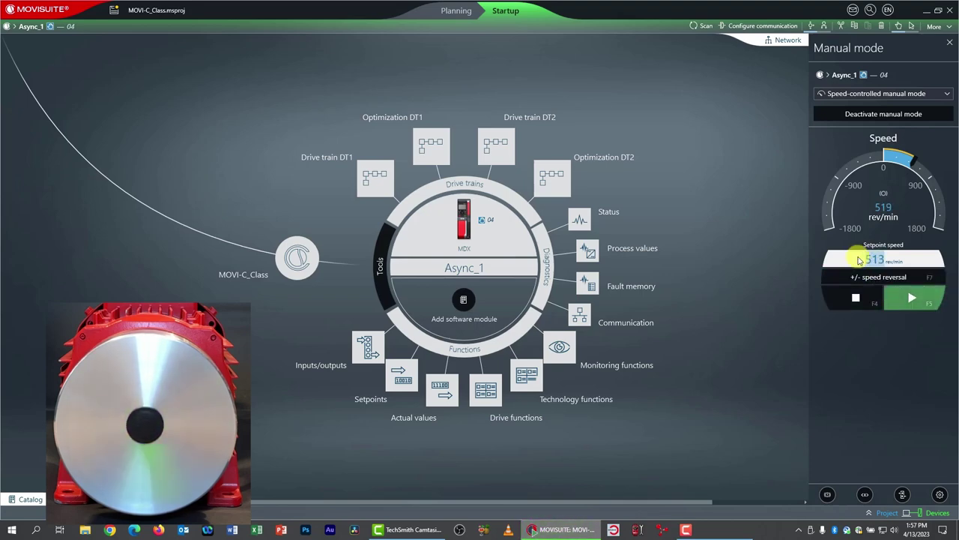
type("750")
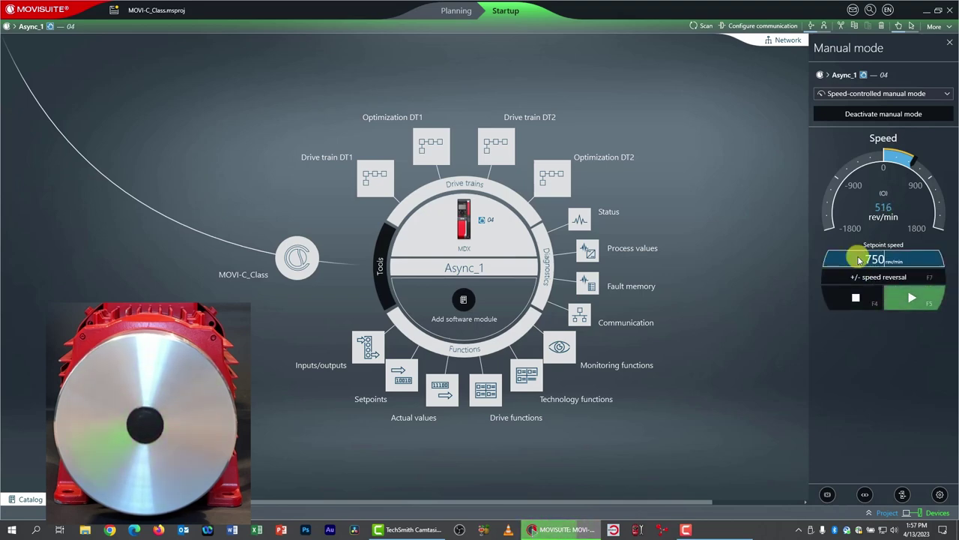
key("Return")
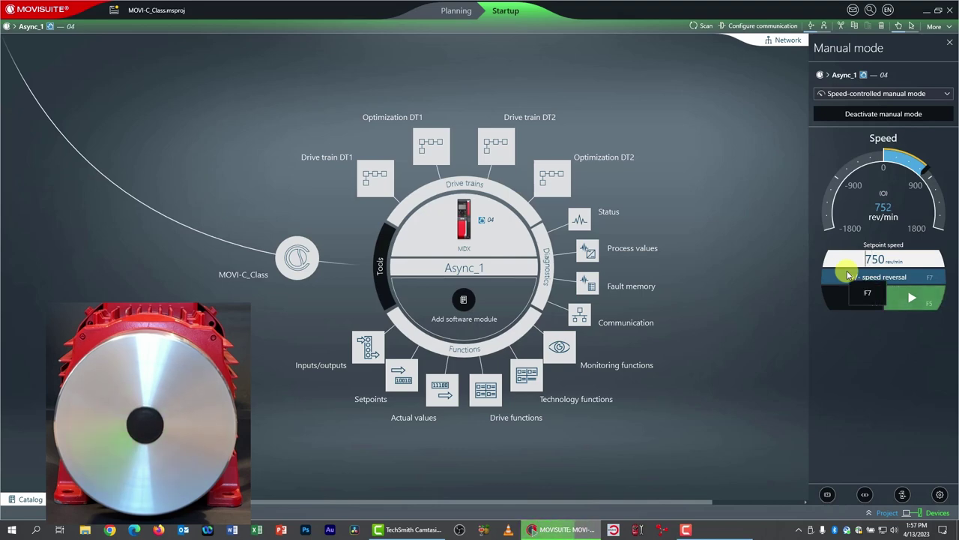
left_click(848, 276)
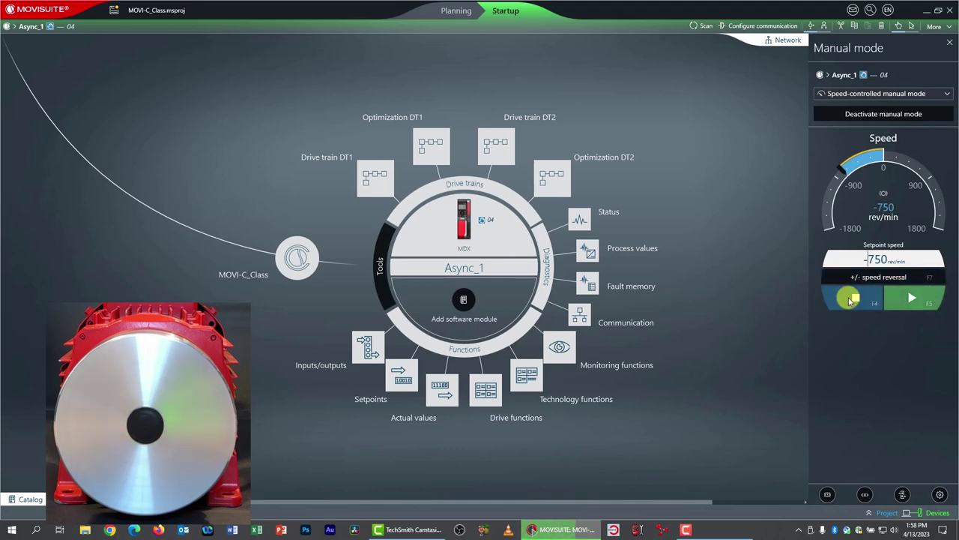
left_click(852, 299)
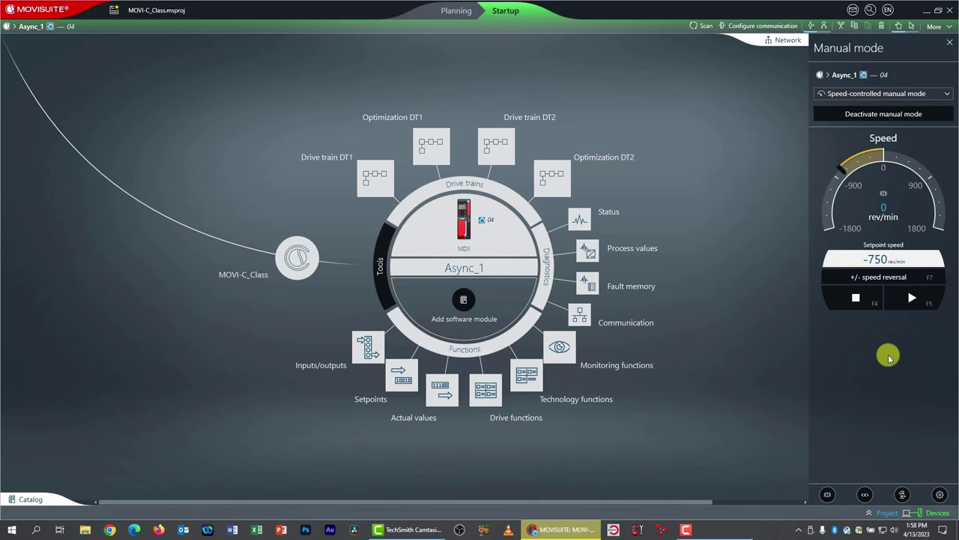
Step: Show the 3000 rev/(min*s) ramp and 1000 ms timeout settings, checking manual mode types unchanged
left_click(940, 496)
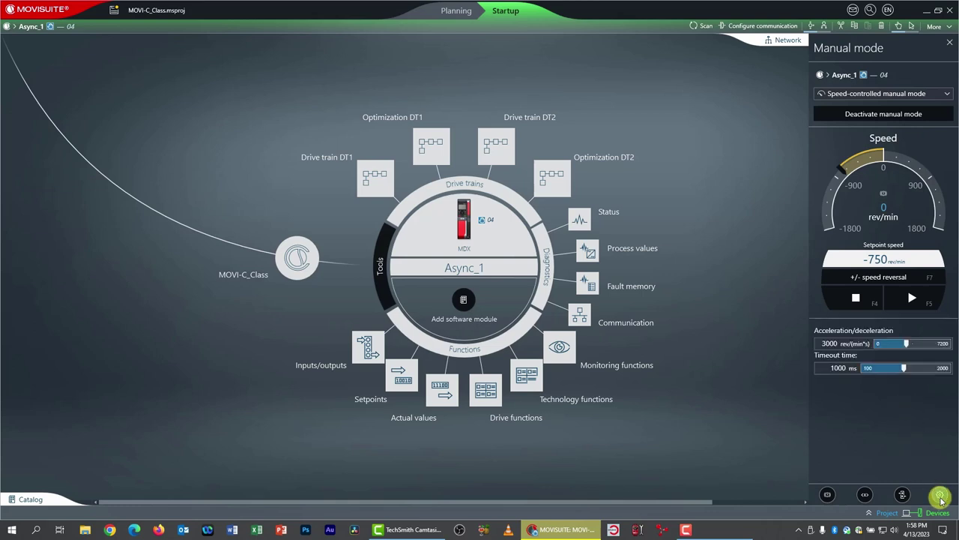
left_click(948, 95)
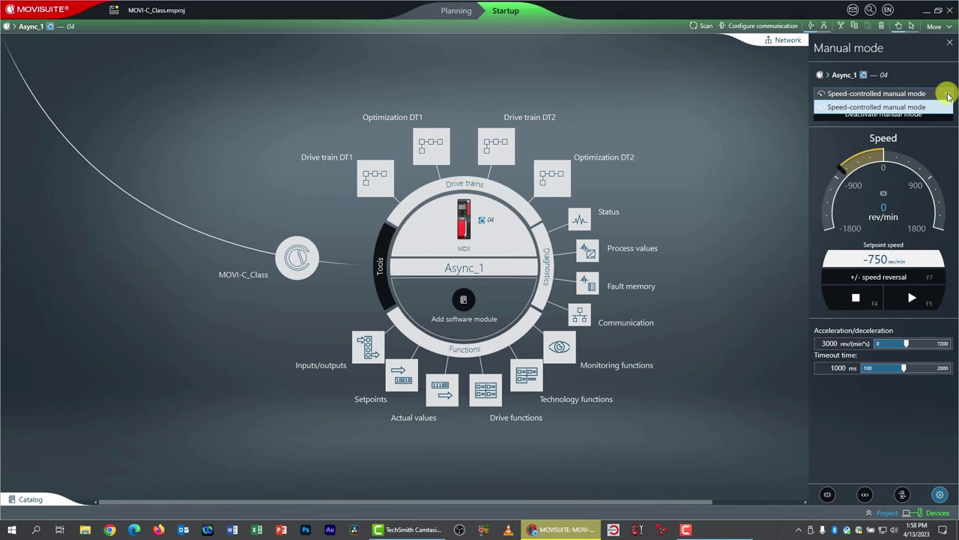
left_click(948, 96)
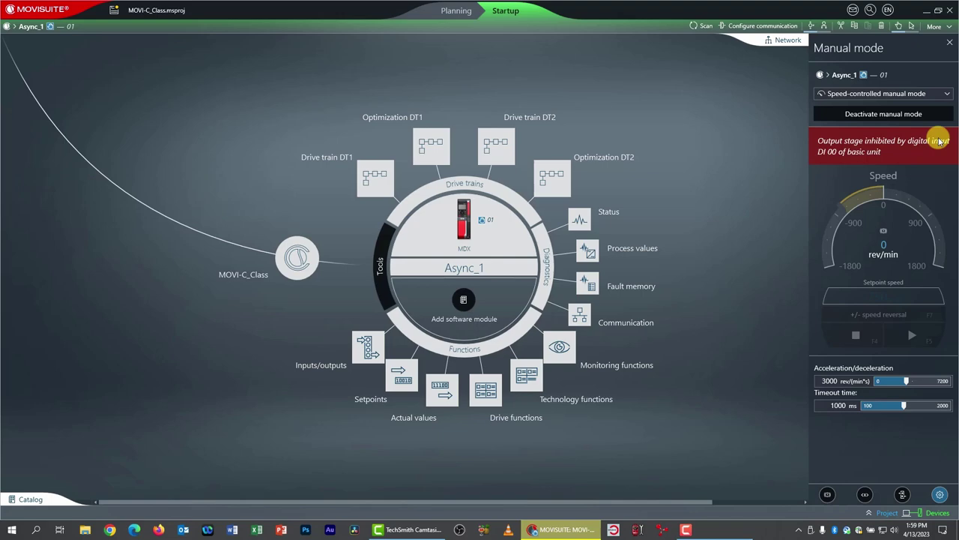
Step: Deactivate manual mode on Async_1 and confirm, returning control to the digital inputs
left_click(873, 117)
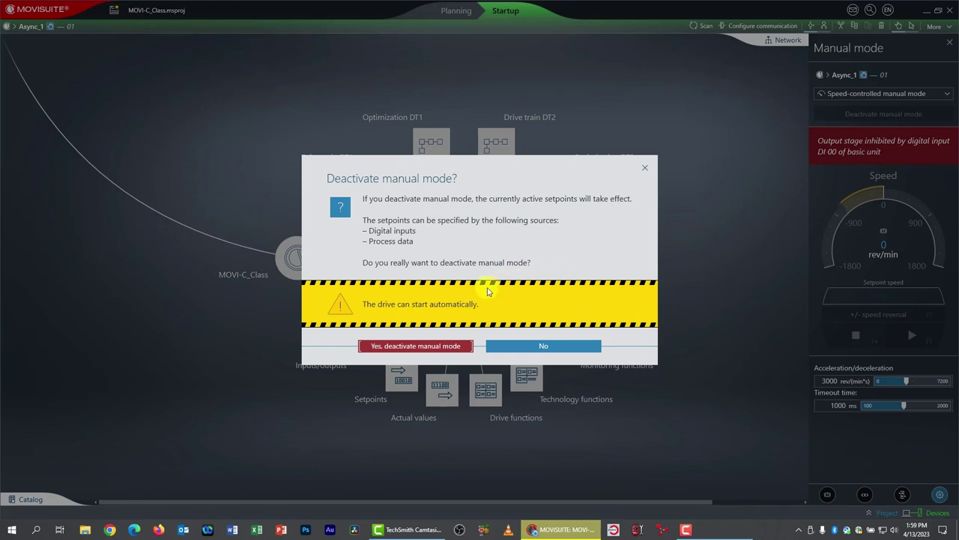
left_click(422, 346)
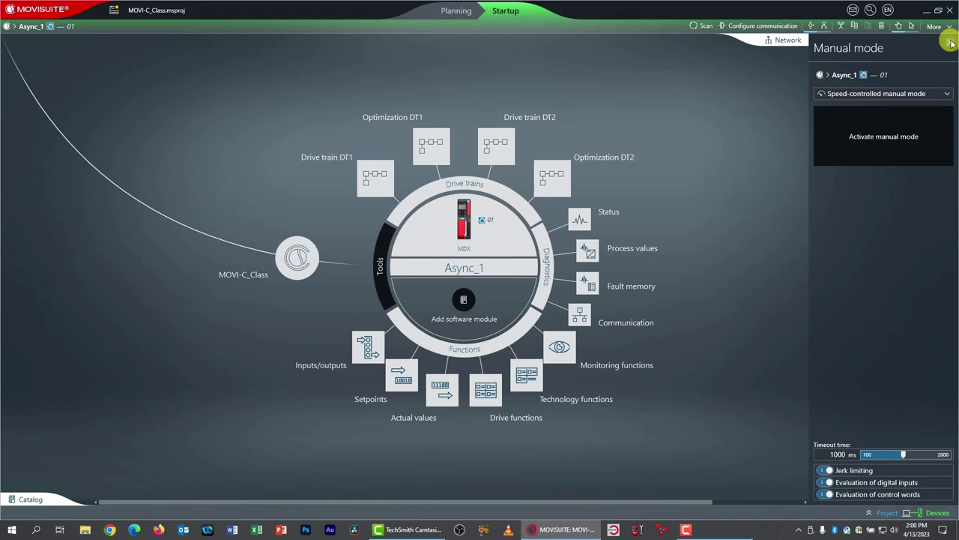
Step: Close the Manual mode panel and save the MOVI-C_Class project from the title bar
left_click(951, 43)
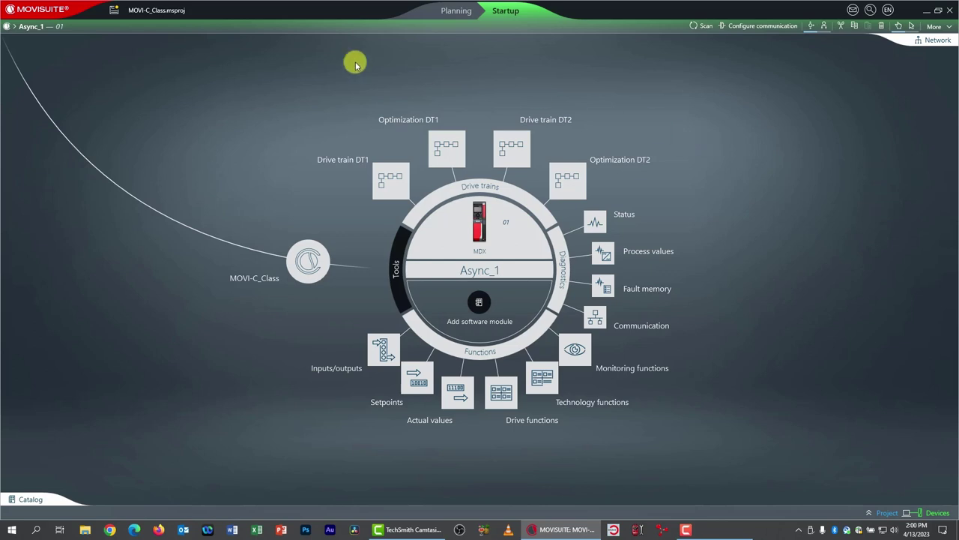
left_click(113, 10)
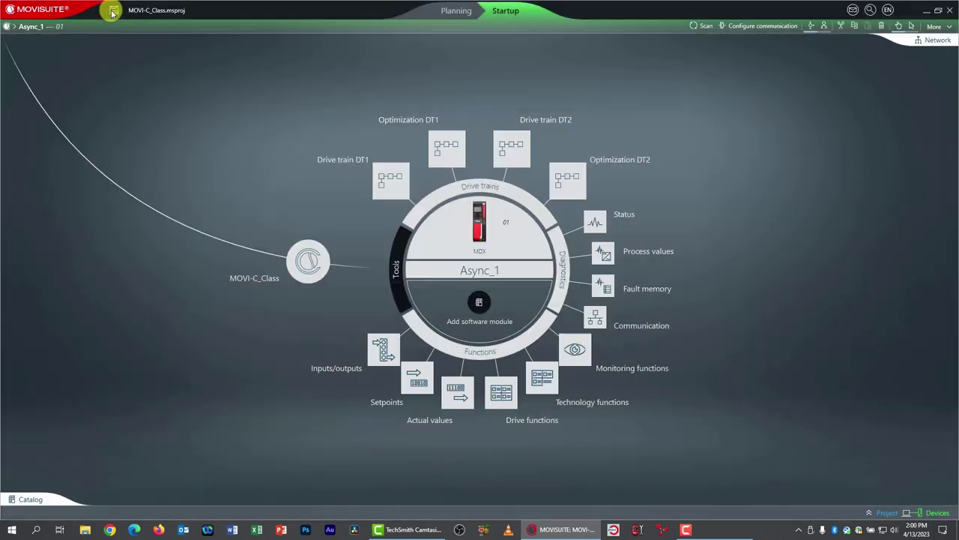